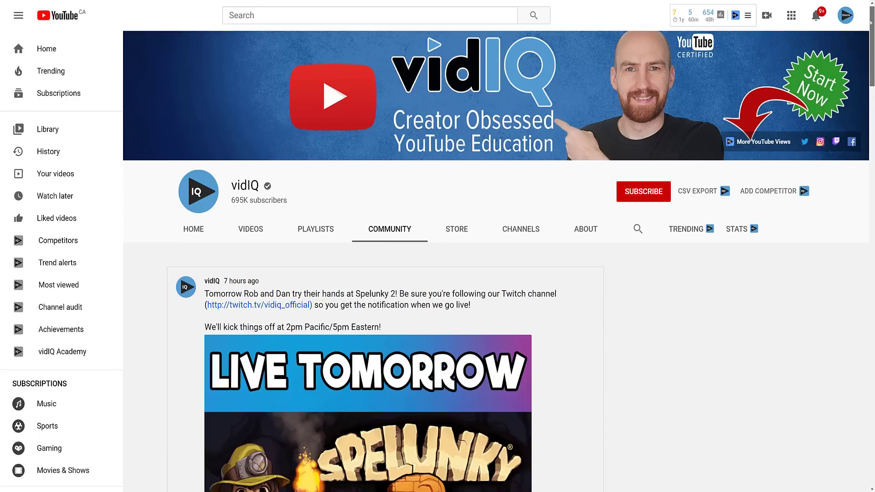
pyautogui.scroll(-5, 437, 273)
pyautogui.scroll(-5, 437, 274)
pyautogui.scroll(-3, 437, 274)
pyautogui.scroll(-5, 438, 273)
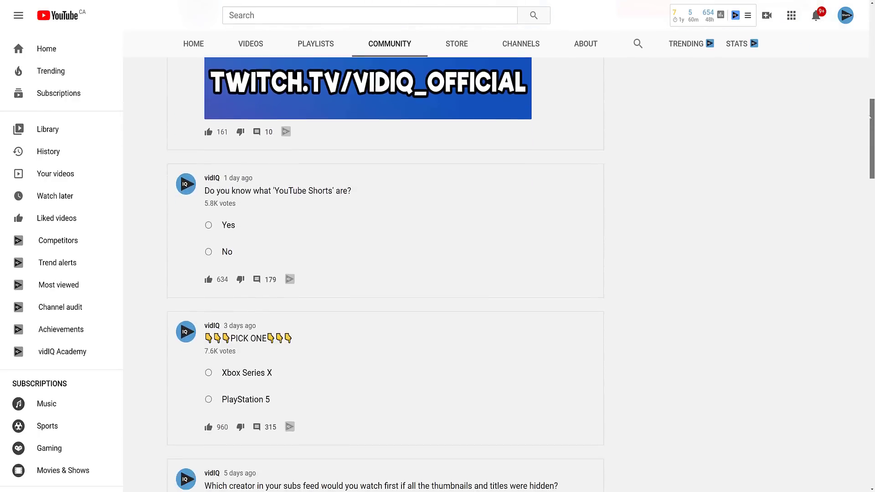
pyautogui.scroll(-5, 438, 274)
pyautogui.scroll(-5, 437, 273)
pyautogui.scroll(-5, 437, 273)
pyautogui.scroll(-5, 437, 274)
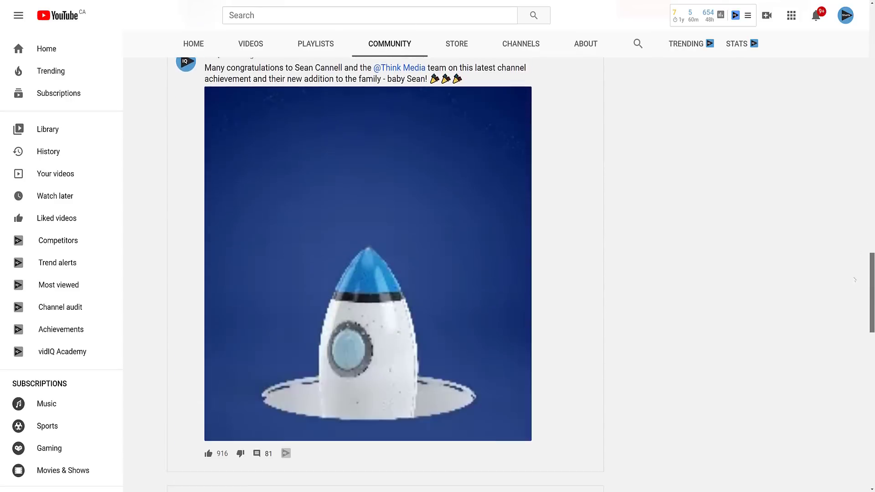
pyautogui.scroll(-5, 438, 274)
pyautogui.scroll(-5, 438, 274)
pyautogui.scroll(-4, 438, 273)
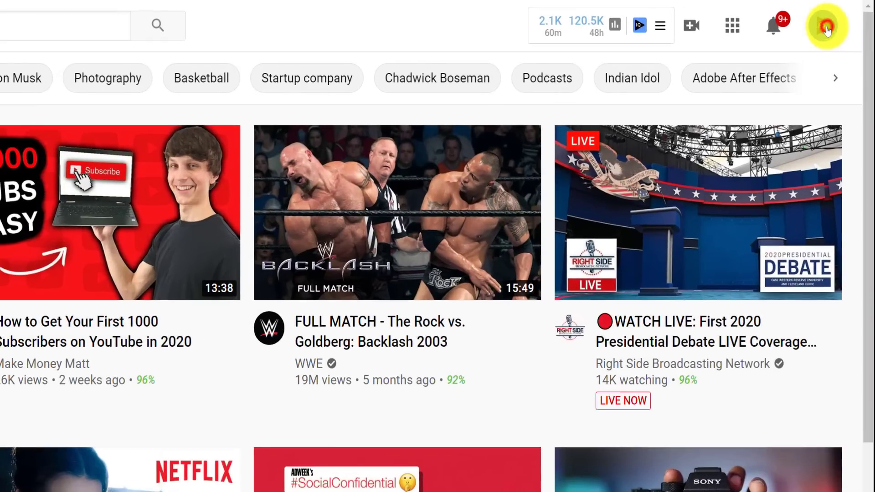
# Step: Go from the account menu into YouTube Studio and its Channel content page
pyautogui.click(827, 26)
pyautogui.click(759, 215)
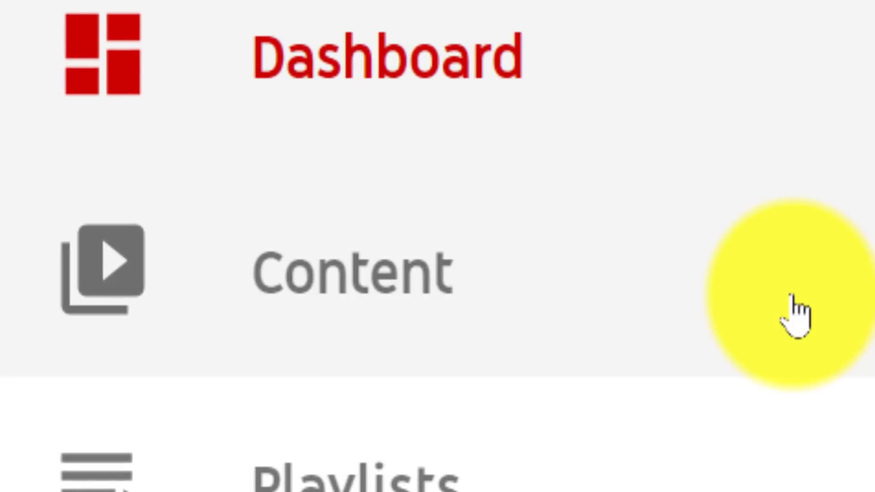
pyautogui.click(799, 313)
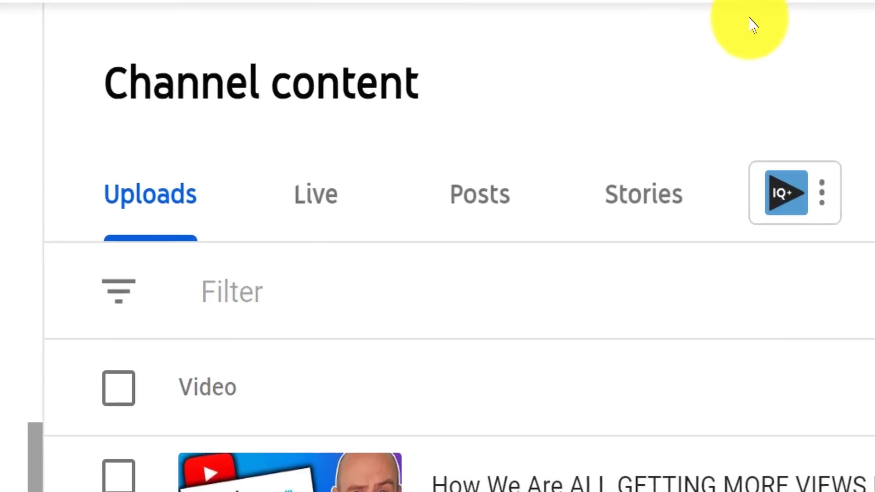
# Step: On the Posts tab, sort community posts by comments, then likes, then votes
pyautogui.click(479, 198)
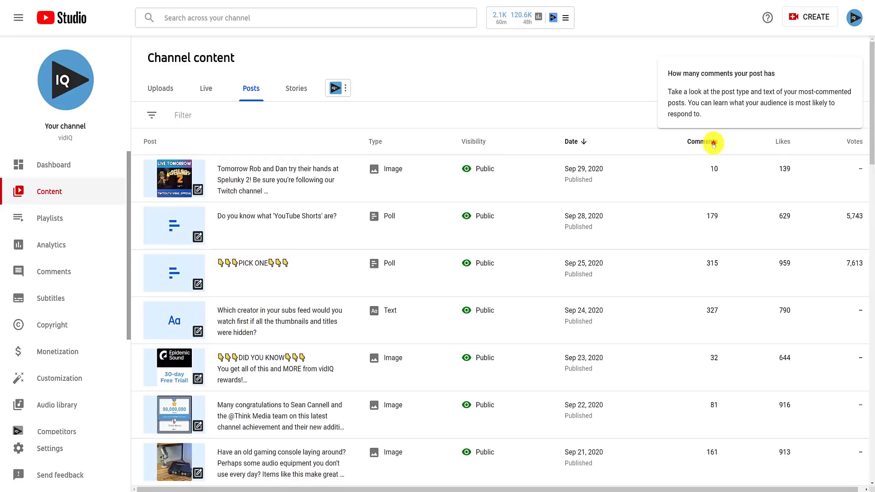
pyautogui.click(674, 120)
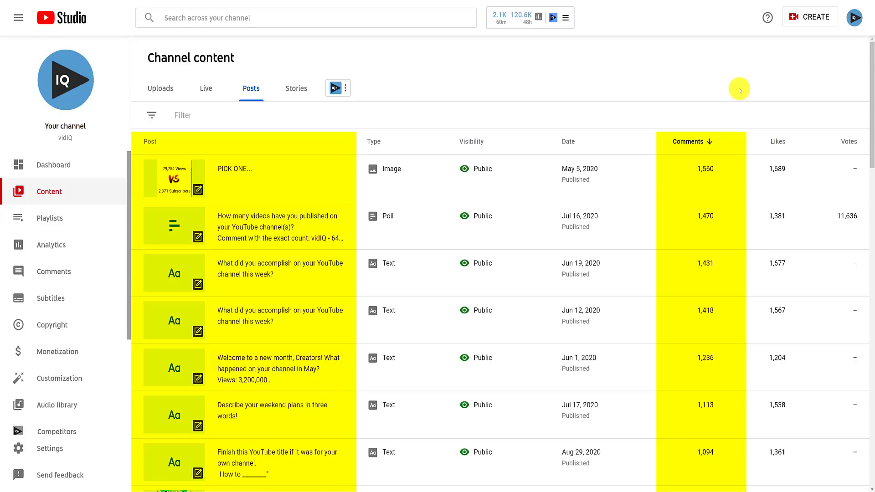
pyautogui.click(780, 142)
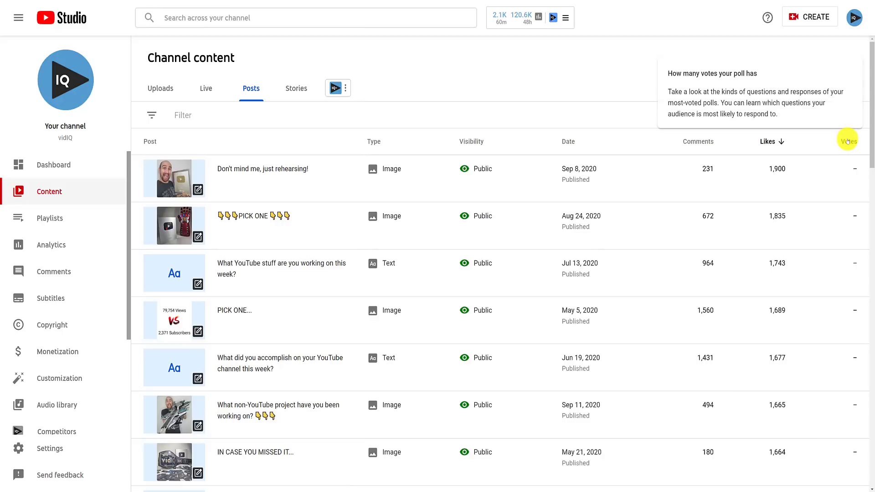
pyautogui.click(847, 140)
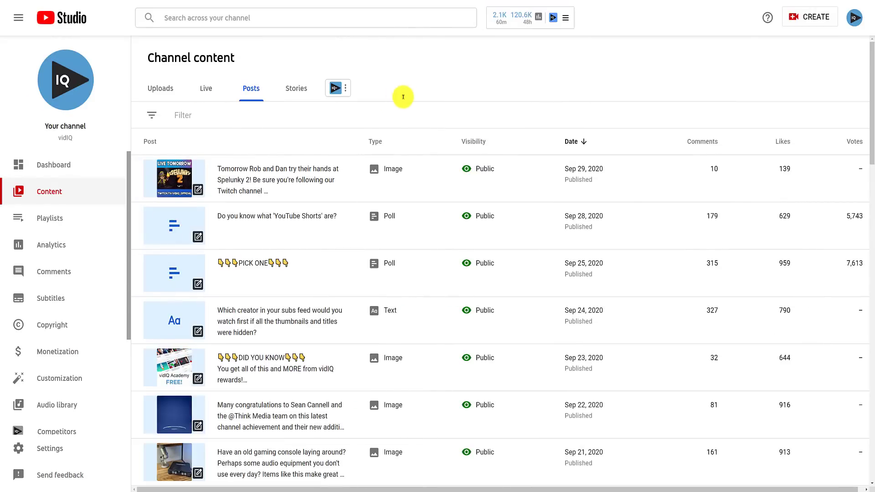
# Step: View the Spelunky post's details, its editable text and its comments
pyautogui.moveTo(274, 179)
pyautogui.click(230, 179)
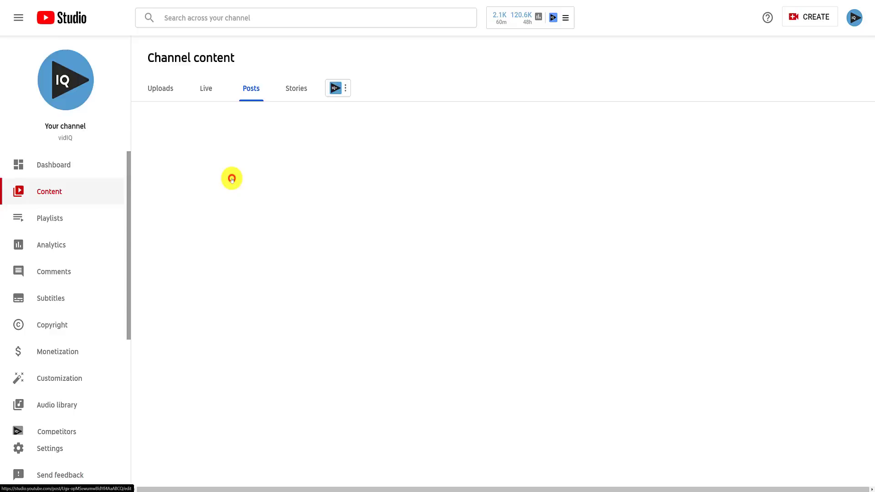
pyautogui.click(415, 156)
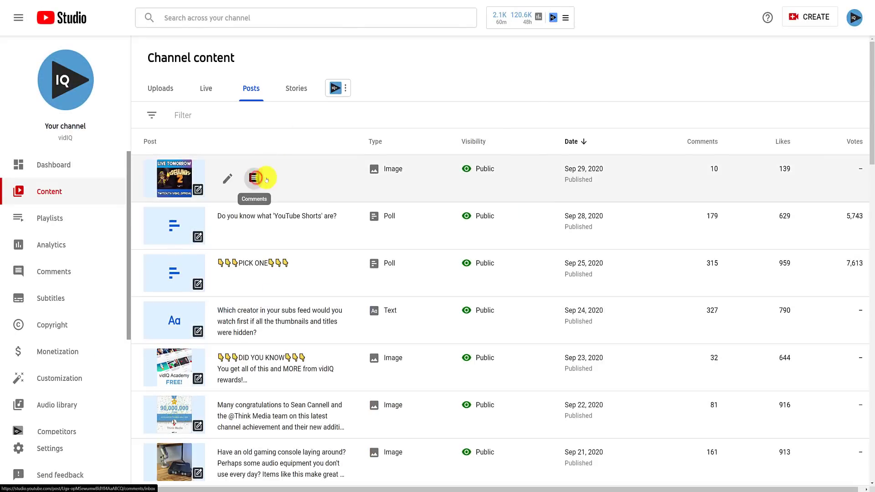
pyautogui.click(255, 179)
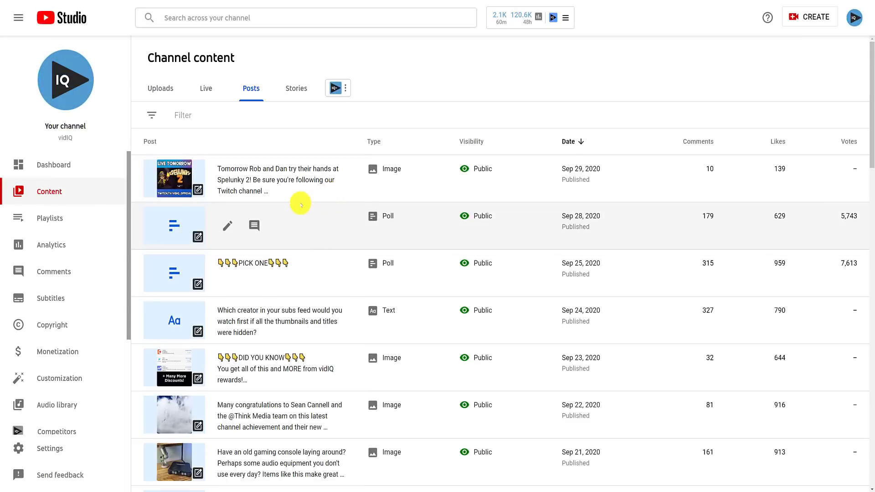
# Step: View the YouTube Shorts poll's details and select its whole question text
pyautogui.click(228, 226)
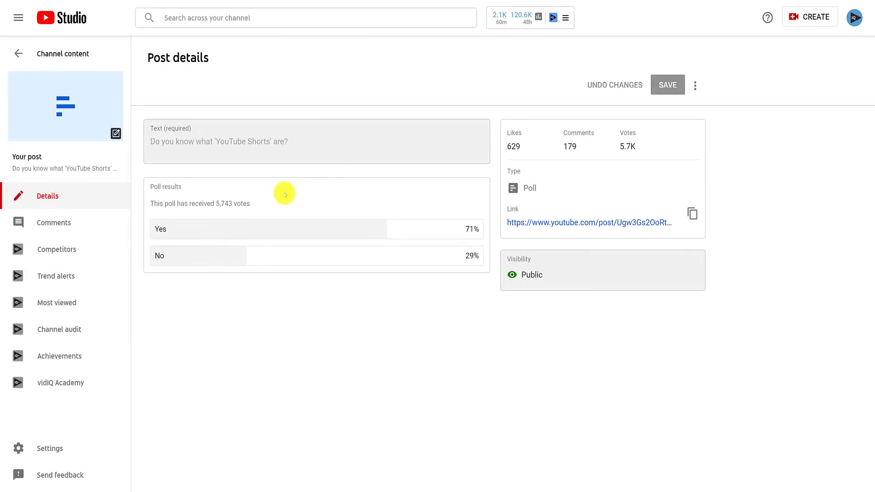
pyautogui.tripleClick(383, 135)
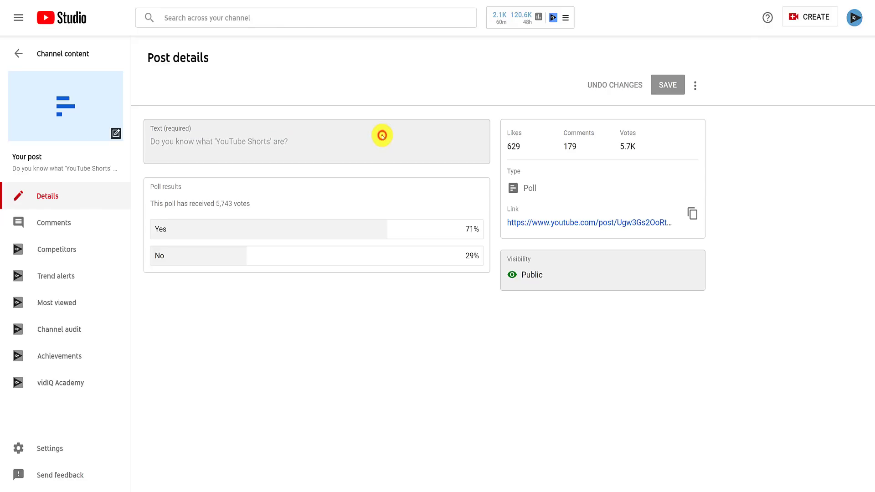
pyautogui.tripleClick(382, 135)
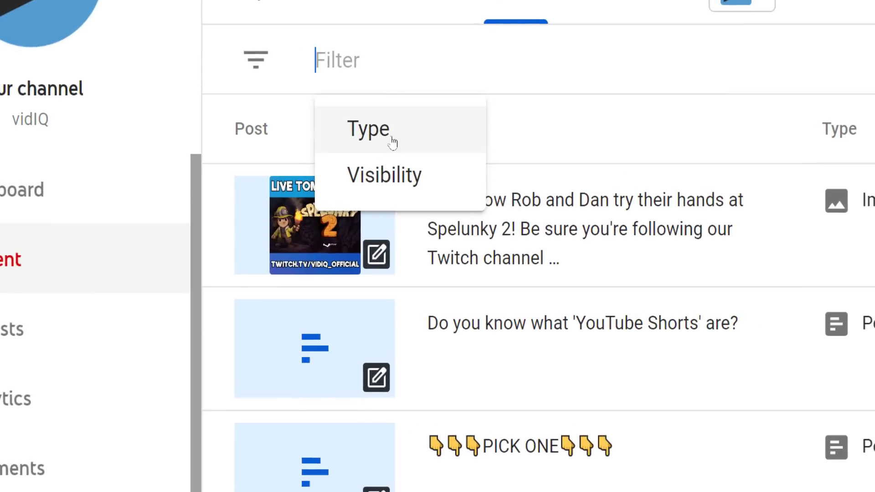
# Step: Apply a 'Type: Text' filter to the community posts list
pyautogui.click(392, 141)
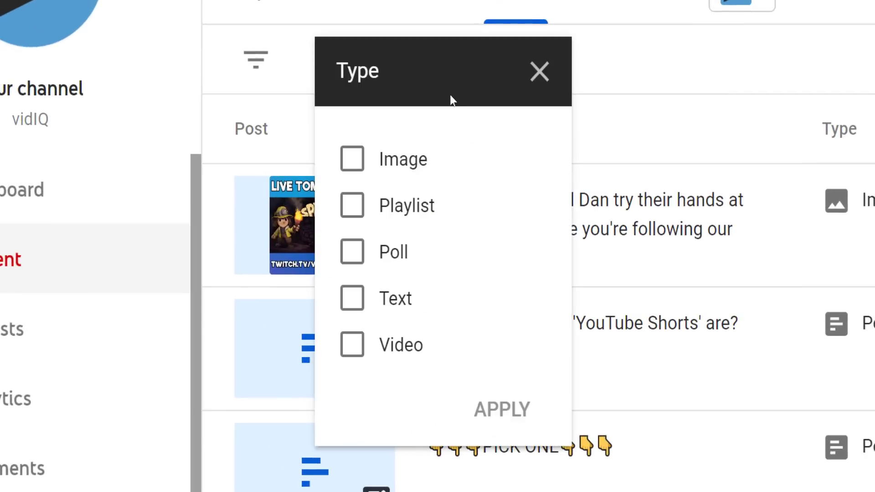
pyautogui.click(352, 298)
pyautogui.click(501, 409)
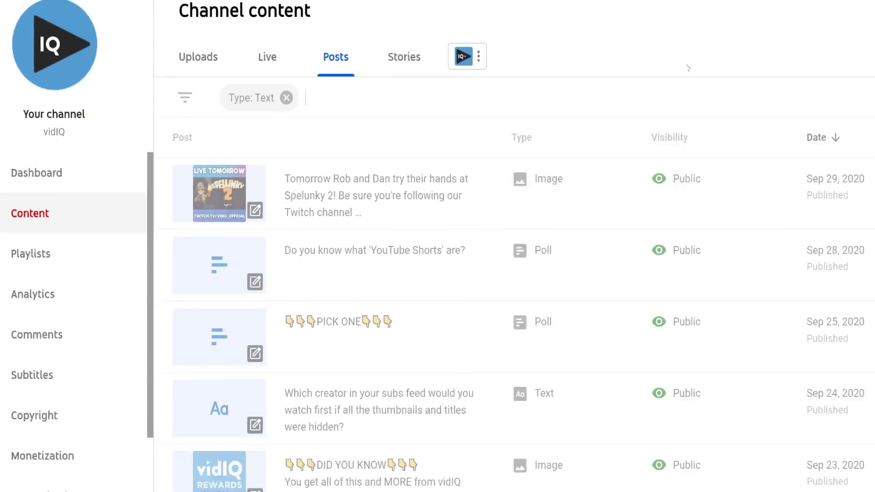